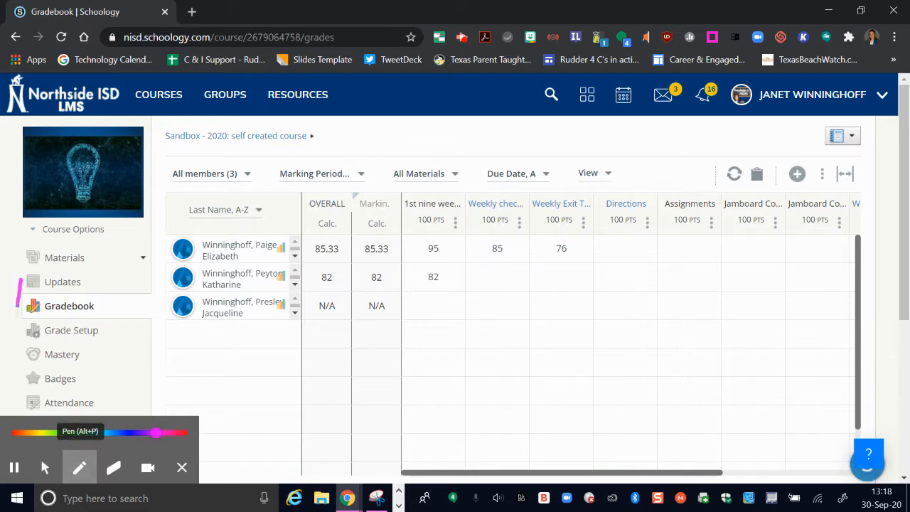
mouse_move(20, 304)
left_mouse_down()
mouse_move(112, 325)
mouse_move(79, 278)
mouse_move(25, 285)
left_mouse_up()
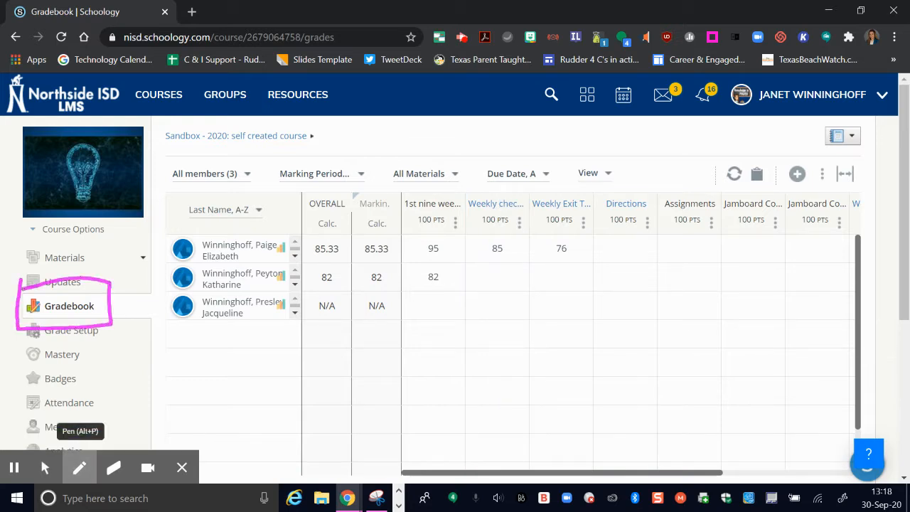
left_click(45, 467)
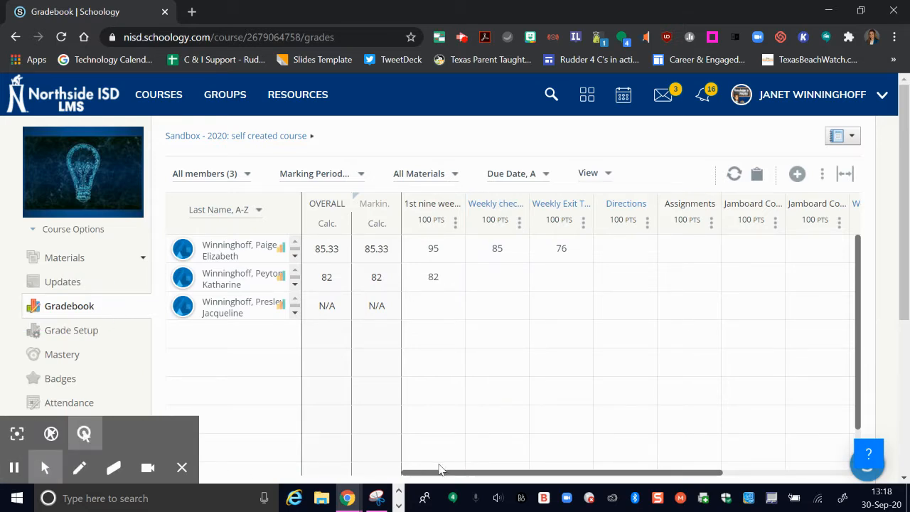
Start a new grade column in the gradebook and name it "Nearpod Lesson".
left_click(796, 174)
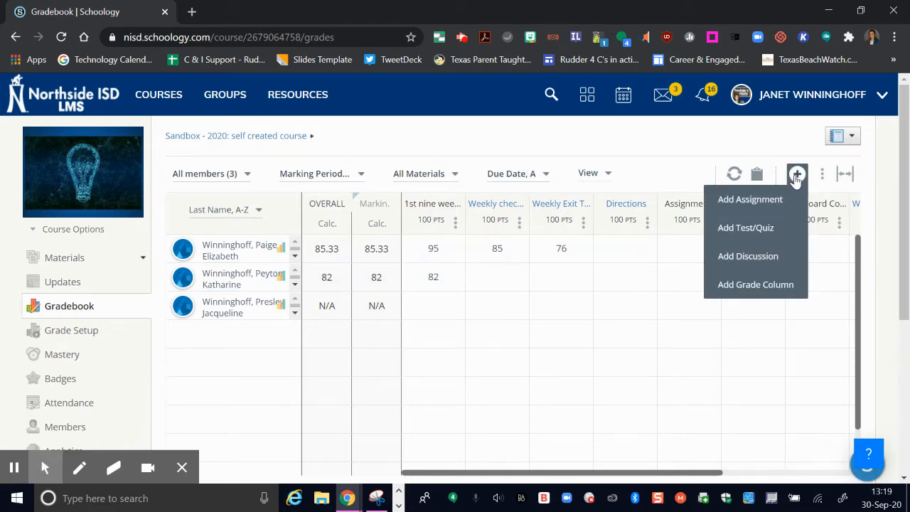
left_click(735, 292)
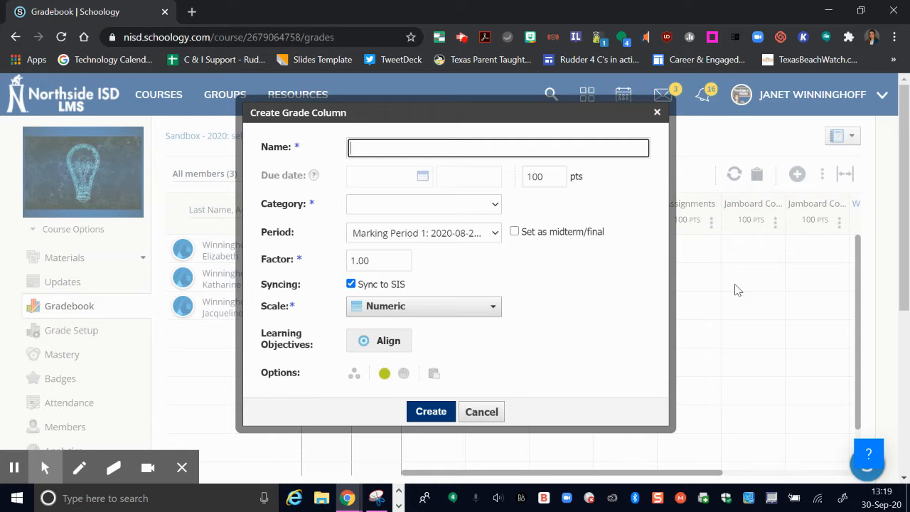
type("Nearpod")
type(" Learni")
key("BackSpace")
key("BackSpace")
key("BackSpace")
key("BackSpace")
type("sson")
Set the new grade column's category to Formative and its period to Marking Period 1: 2020-08-24 - 2020-10-16.
left_click(492, 204)
left_click(408, 270)
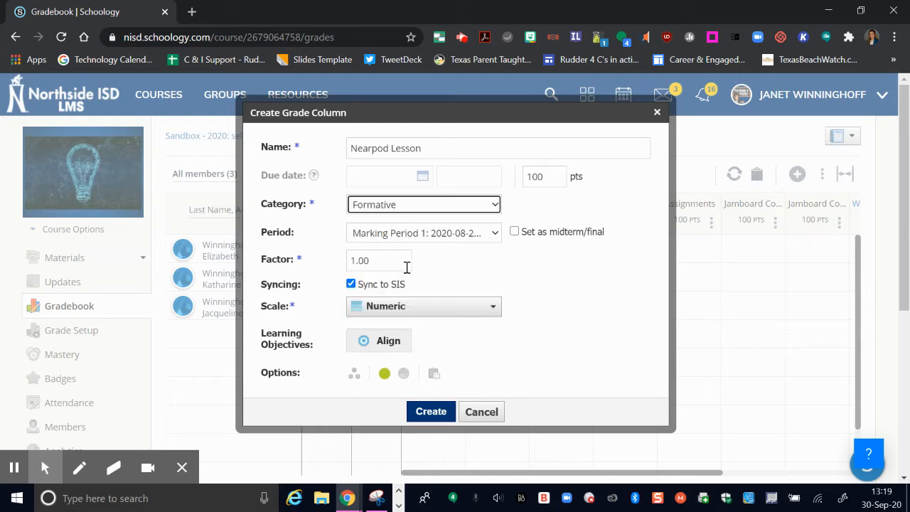
left_click(494, 237)
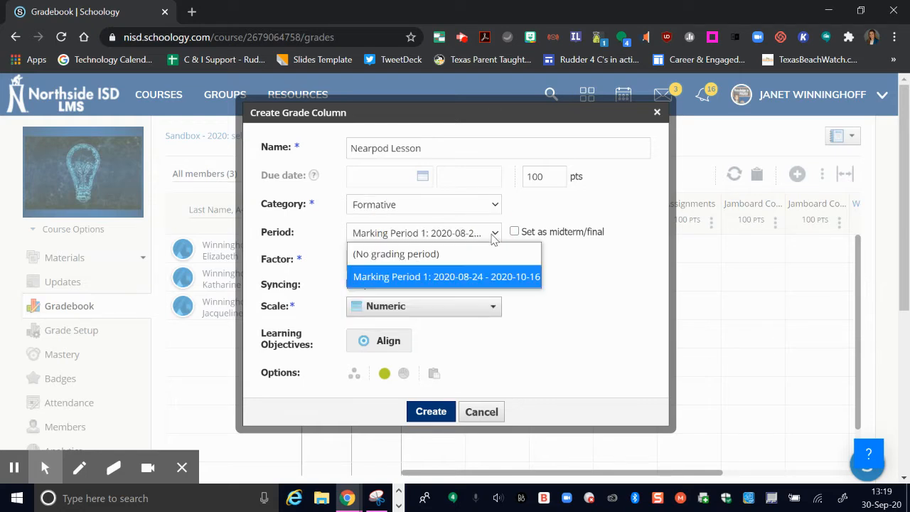
left_click(471, 277)
left_click(471, 283)
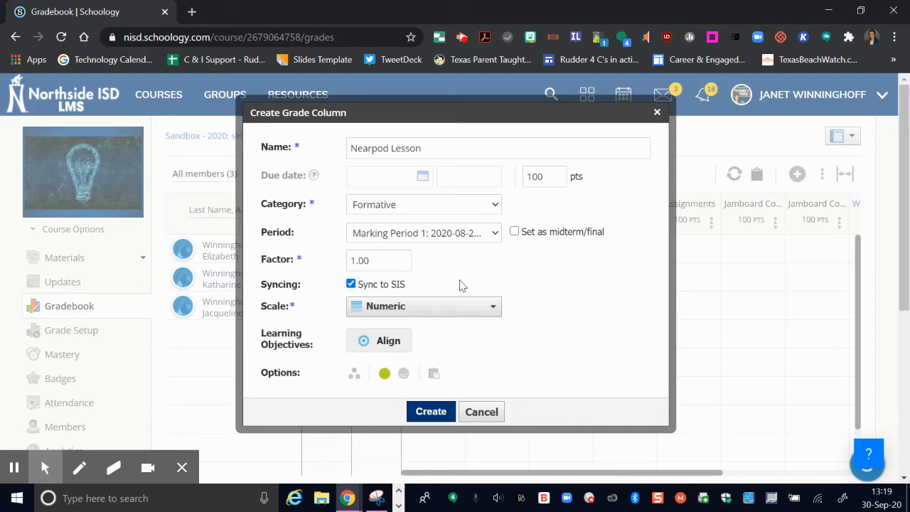
left_click(78, 467)
mouse_move(253, 158)
left_mouse_down()
mouse_move(284, 203)
mouse_move(447, 169)
mouse_move(257, 162)
left_mouse_up()
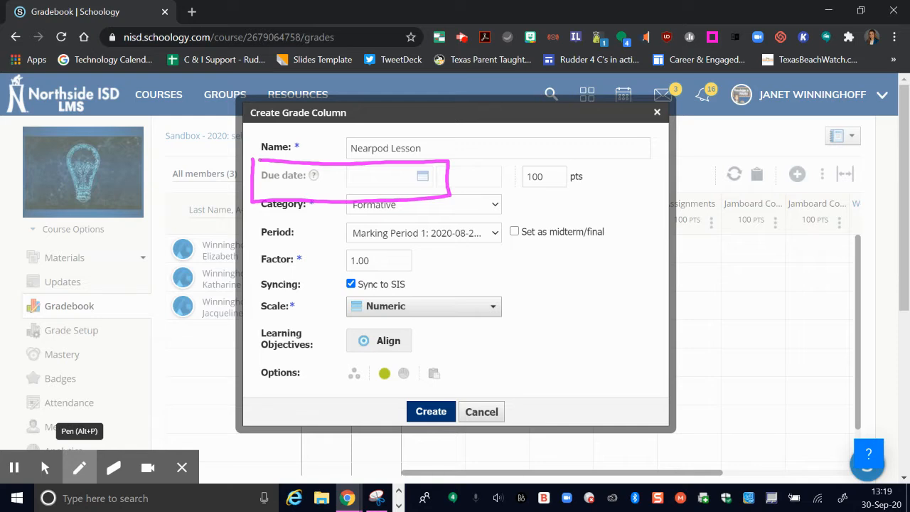
left_click(45, 467)
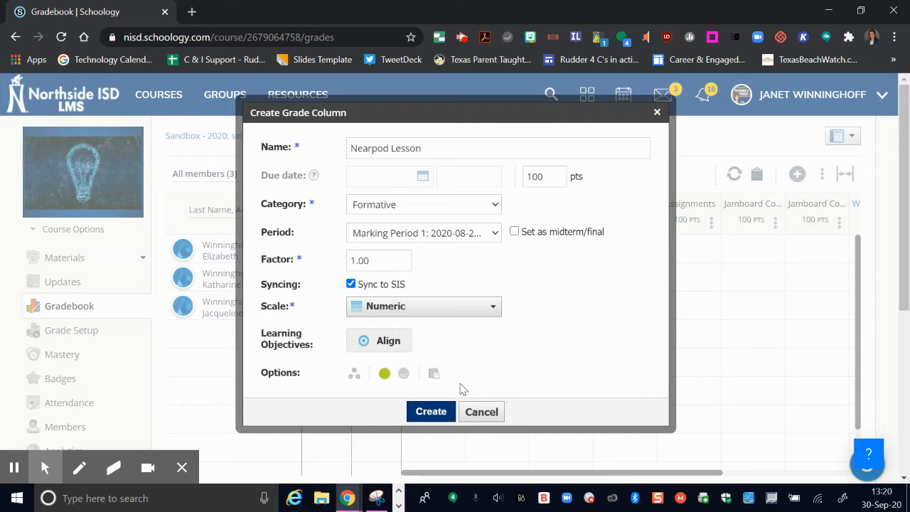
Create the Nearpod Lesson column and enter the grades 90, 85 and 100 for the three students in list order.
left_click(436, 414)
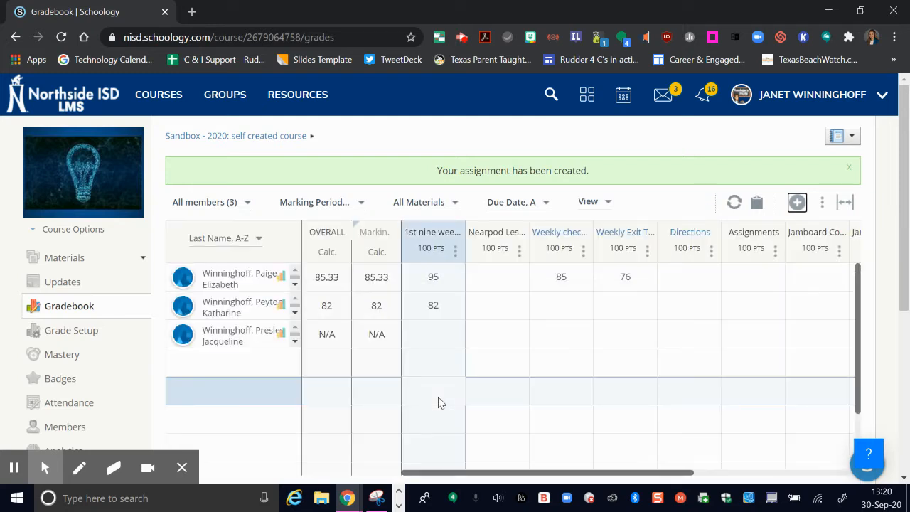
left_click(509, 250)
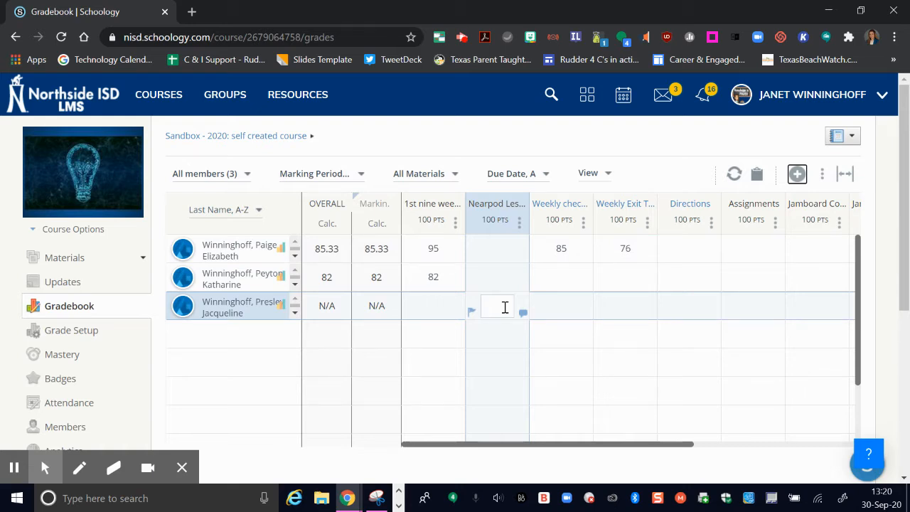
left_click(492, 251)
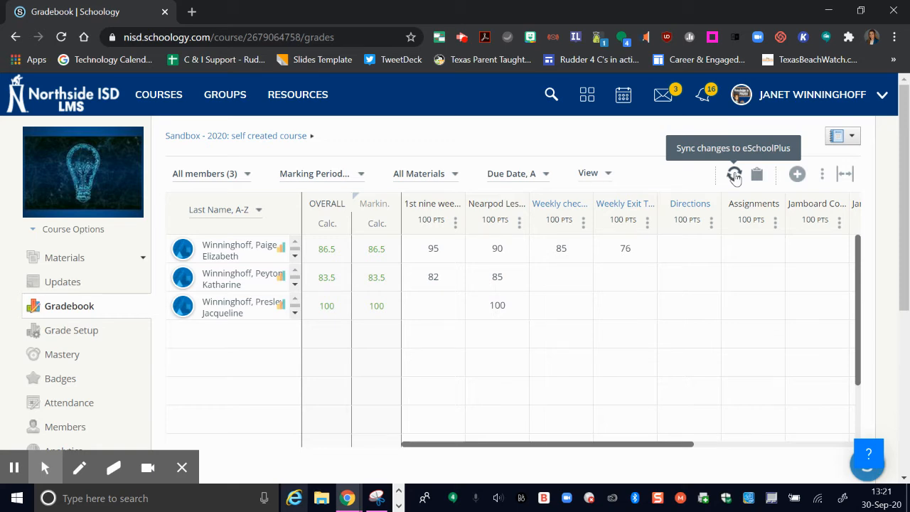
Open the gradebook's Bulk Edit page and look through the Marking Period 1 assignments.
left_click(824, 174)
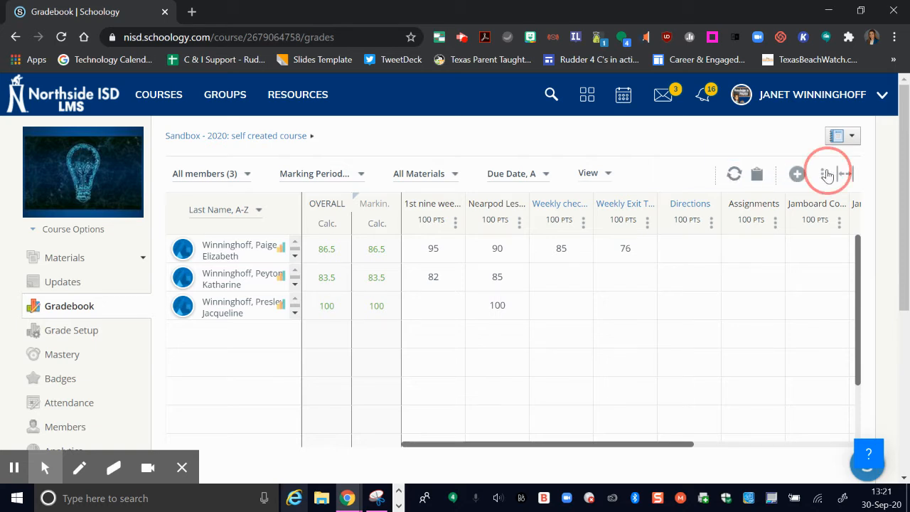
left_click(801, 201)
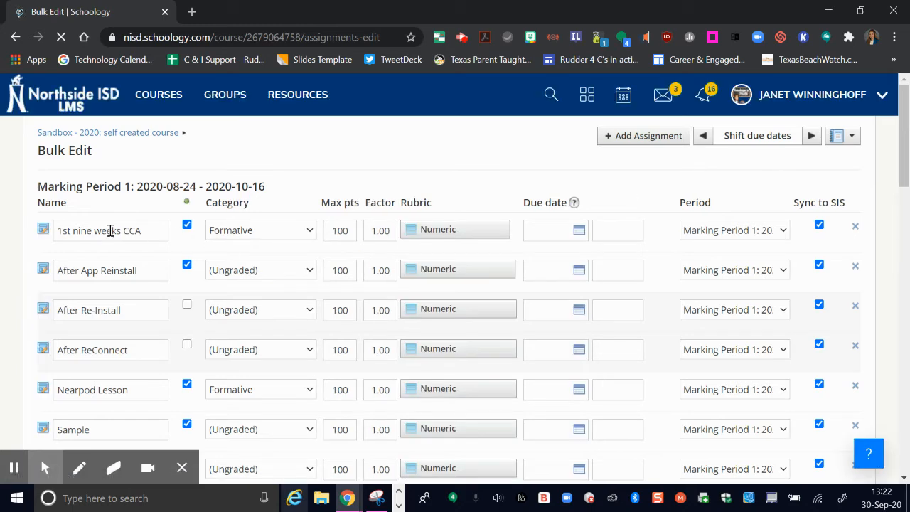
scroll(103, 265, "down", 3)
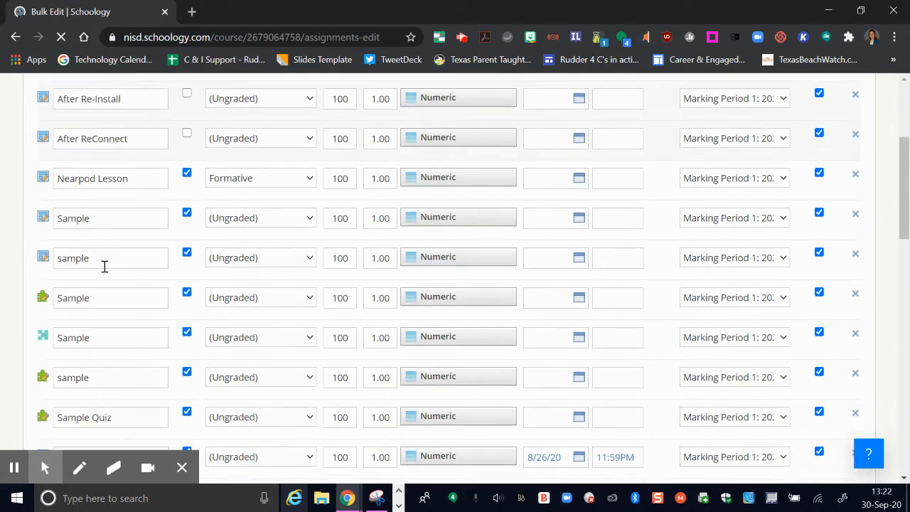
scroll(103, 264, "up", 2)
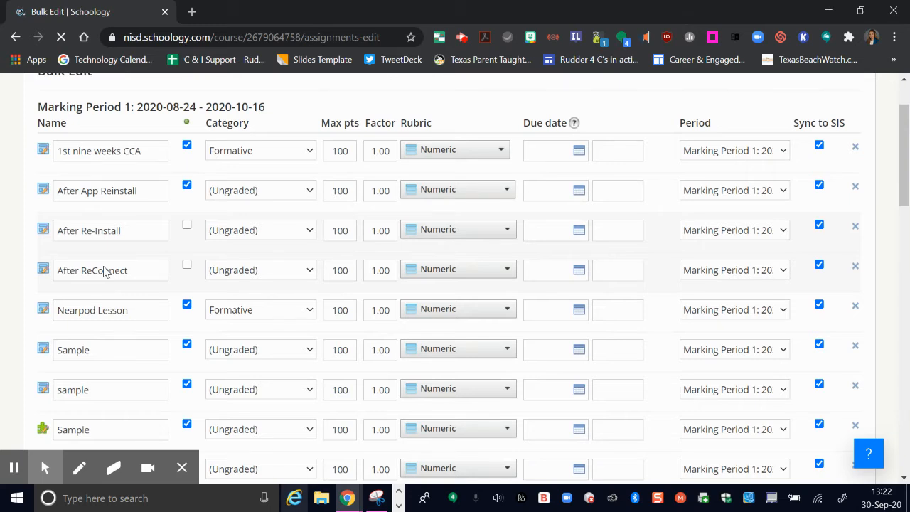
left_click(79, 467)
mouse_move(203, 247)
left_mouse_down()
mouse_move(203, 279)
mouse_move(317, 287)
mouse_move(244, 251)
mouse_move(205, 250)
left_mouse_up()
mouse_move(205, 294)
left_mouse_down()
mouse_move(202, 327)
mouse_move(324, 292)
mouse_move(209, 294)
left_mouse_up()
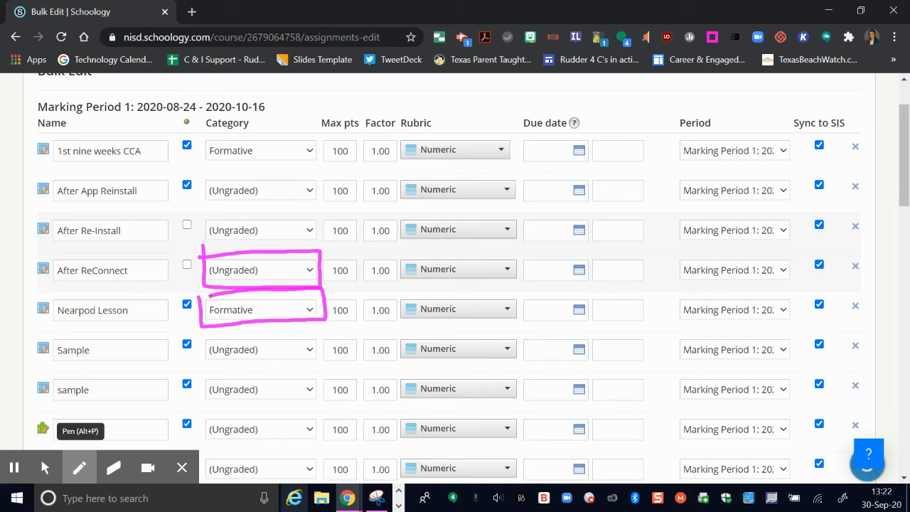
left_click(79, 467)
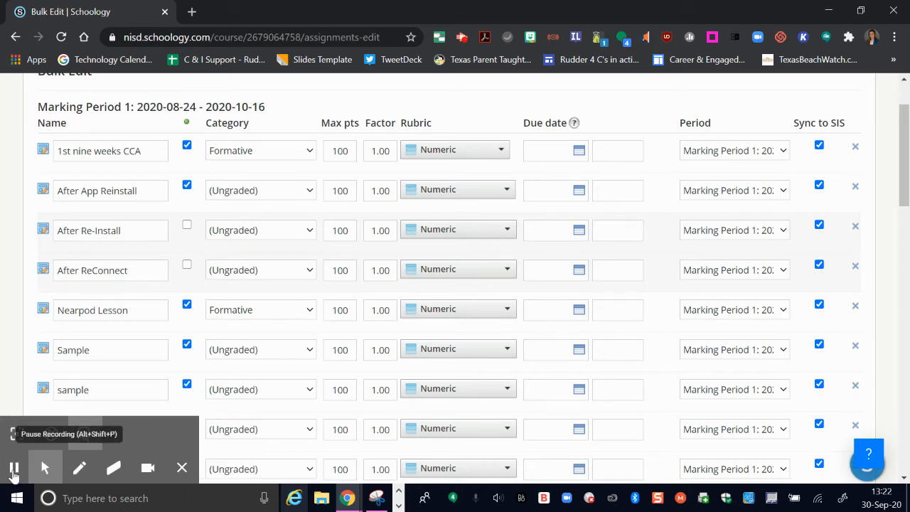
Set the Nearpod Lesson's due date to 10/02/20 and save the bulk edit changes.
left_click(59, 310)
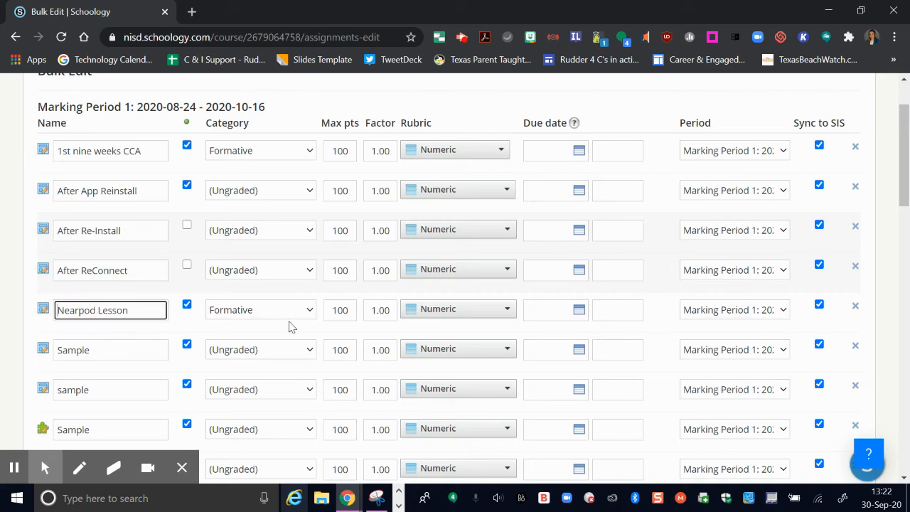
left_click(578, 312)
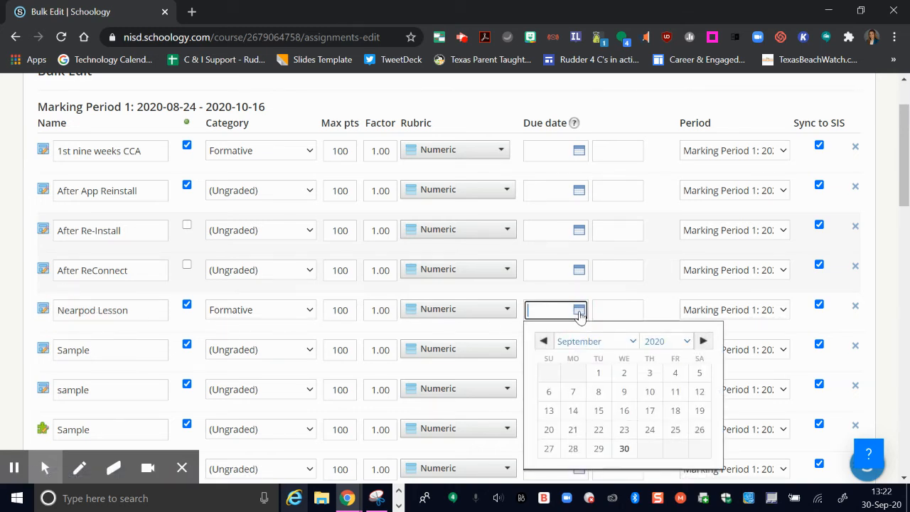
left_click(703, 342)
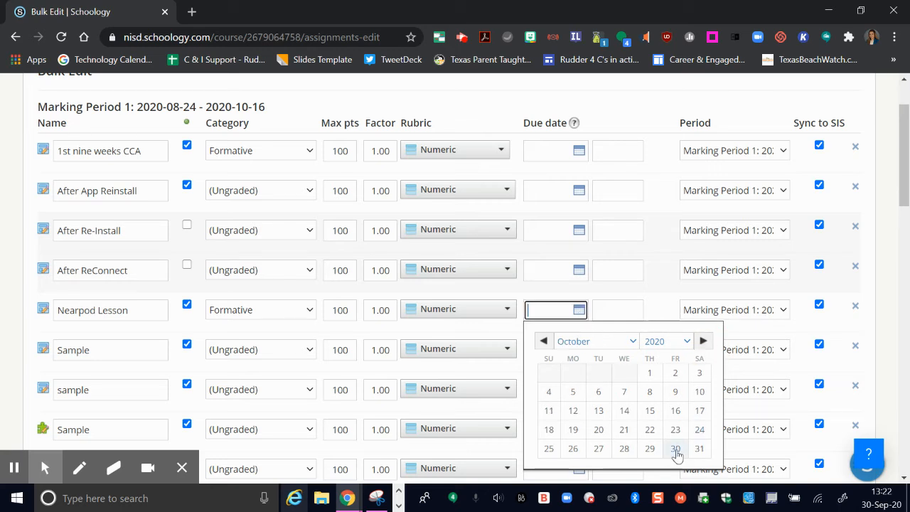
left_click(675, 373)
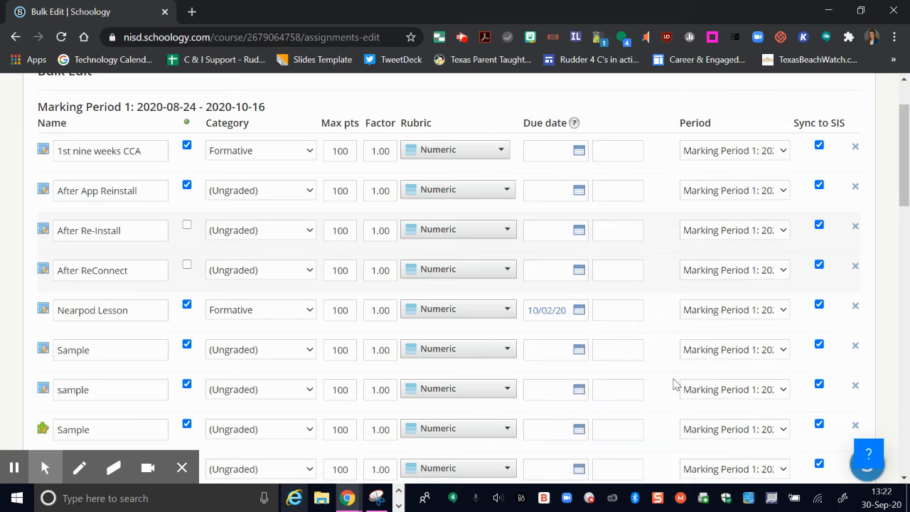
scroll(609, 379, "down", 15)
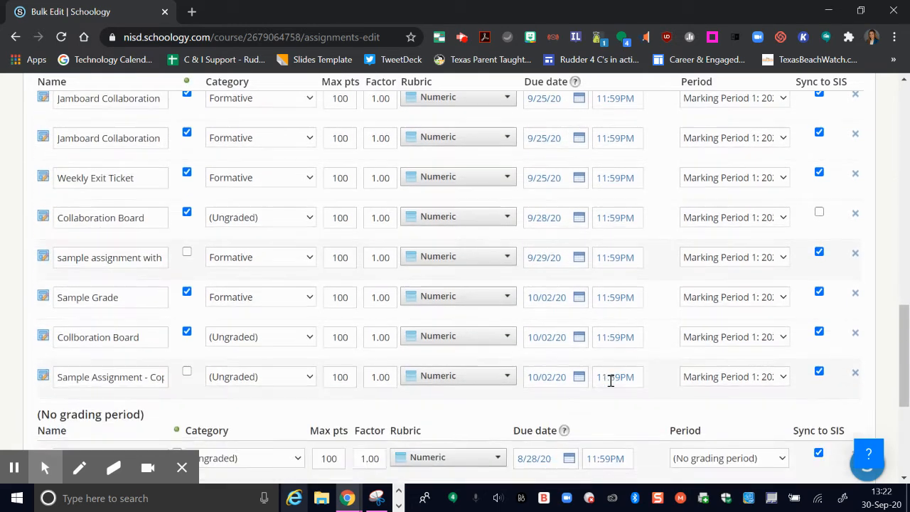
scroll(609, 380, "down", 4)
left_click(439, 356)
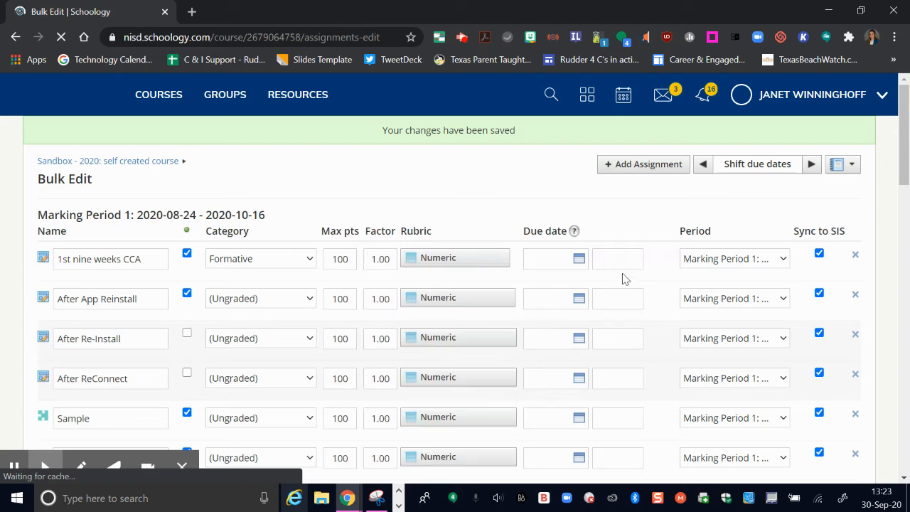
Set the category of "1st nine weeks CCA" to Summative and its due date to 9/30/20.
scroll(653, 290, "down", 1)
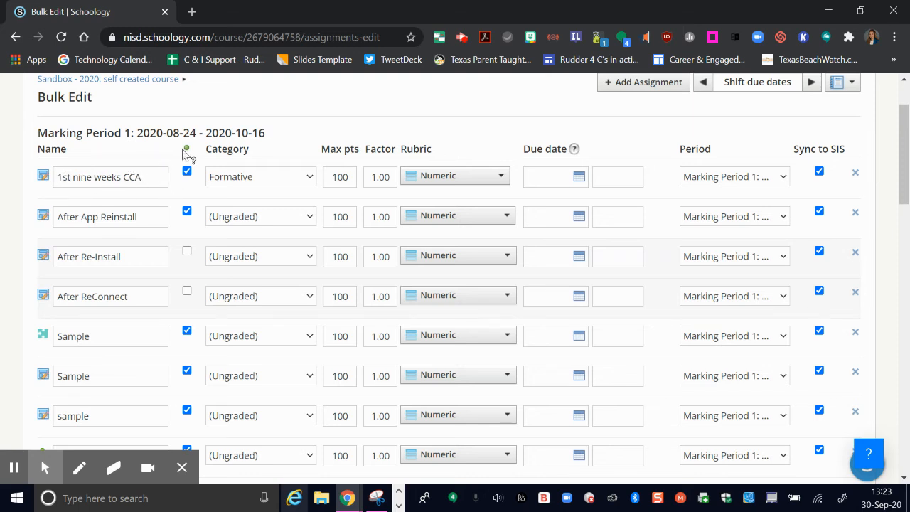
mouse_move(188, 148)
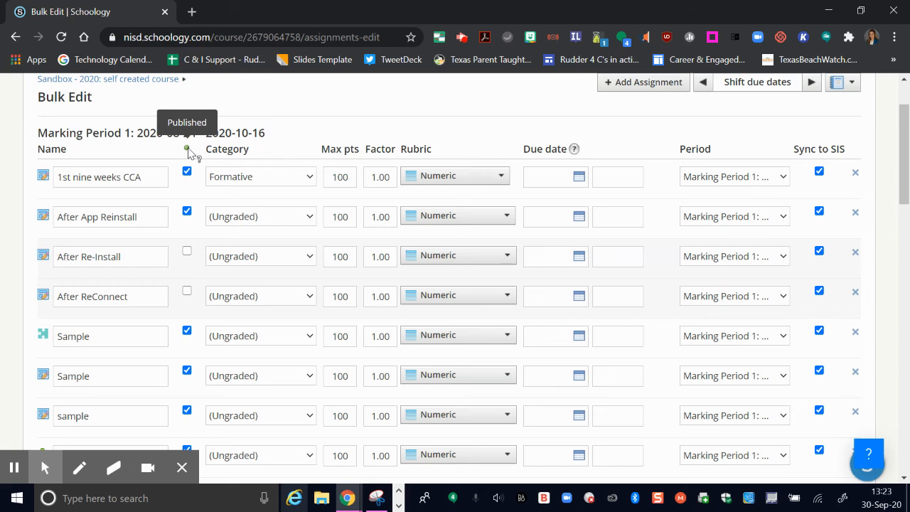
left_click(308, 182)
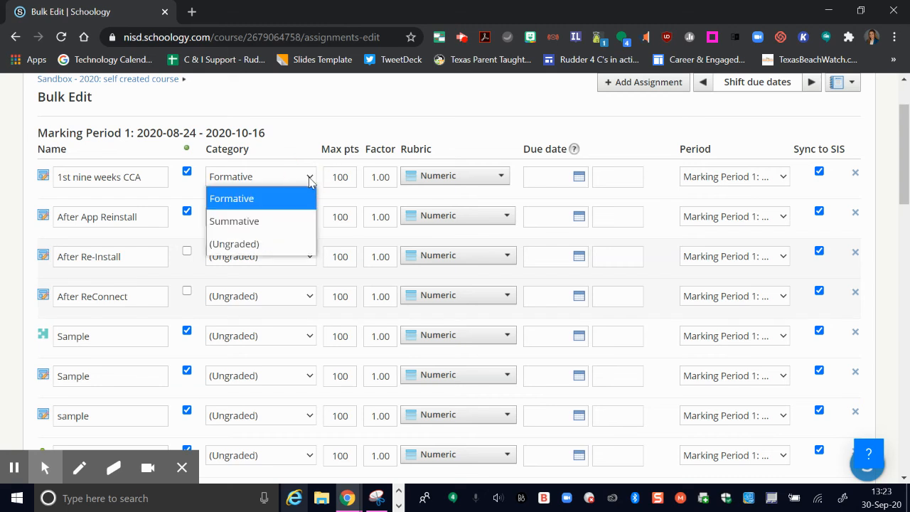
left_click(252, 222)
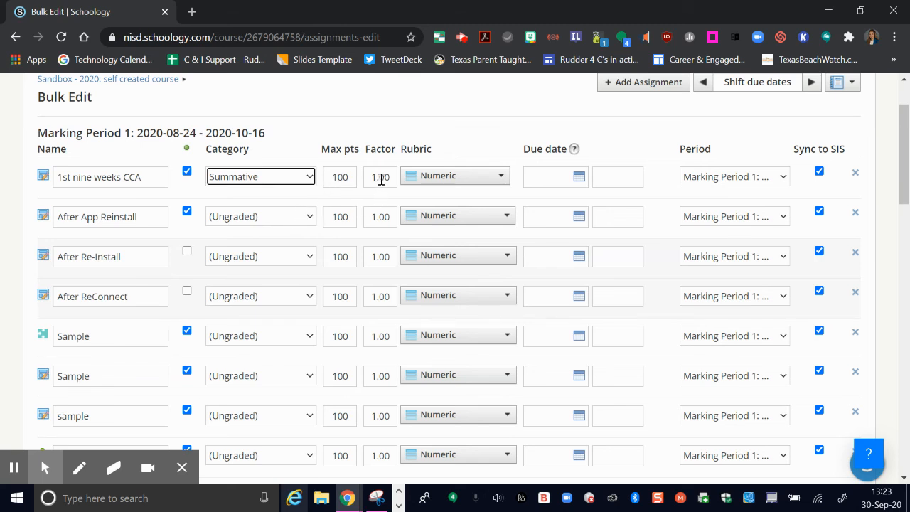
left_click(579, 177)
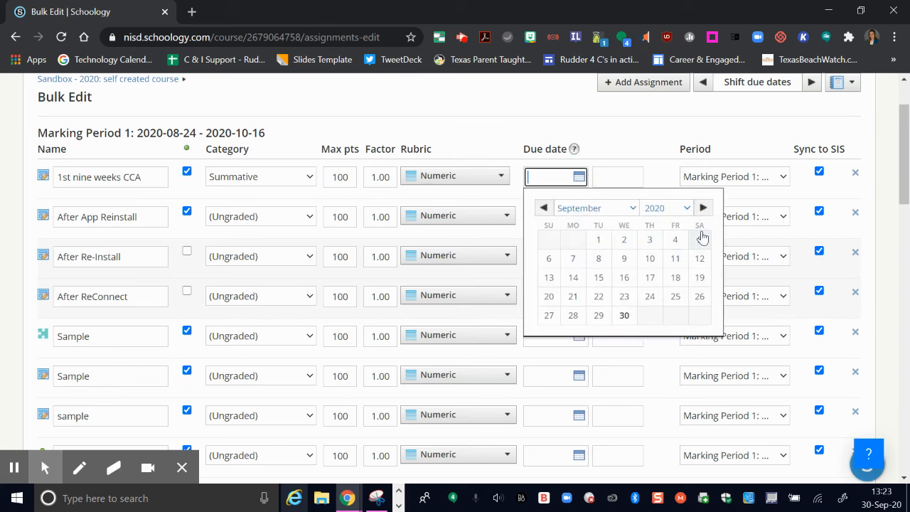
left_click(624, 320)
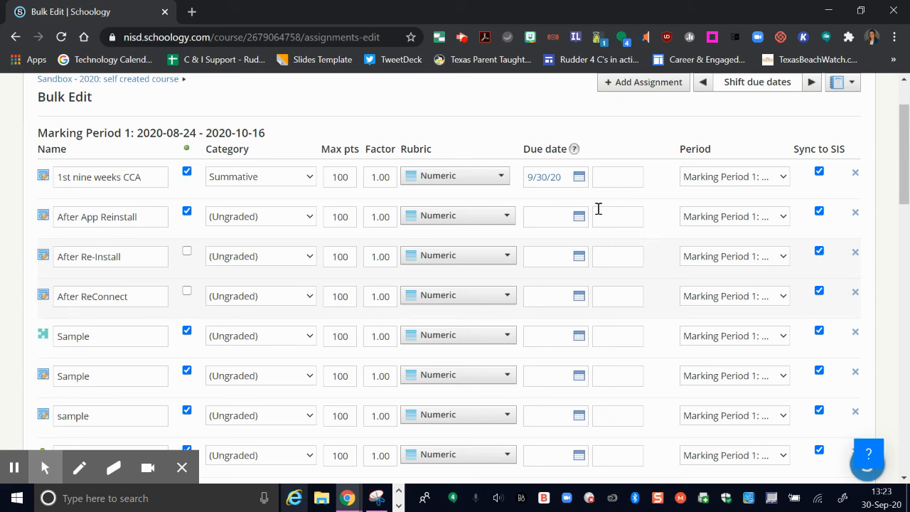
Keep Marking Period 1 as the period of "1st nine weeks CCA" and save the bulk edit changes.
scroll(558, 211, "down", 1)
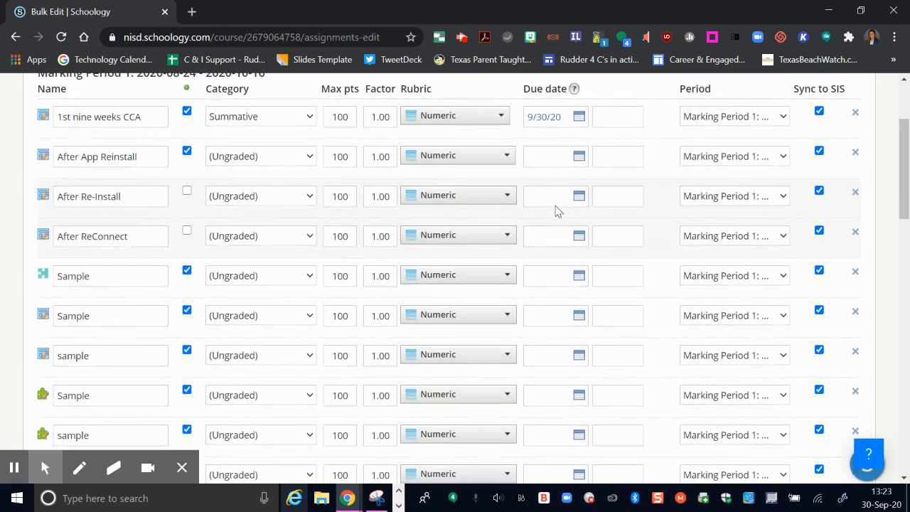
scroll(557, 211, "up", 1)
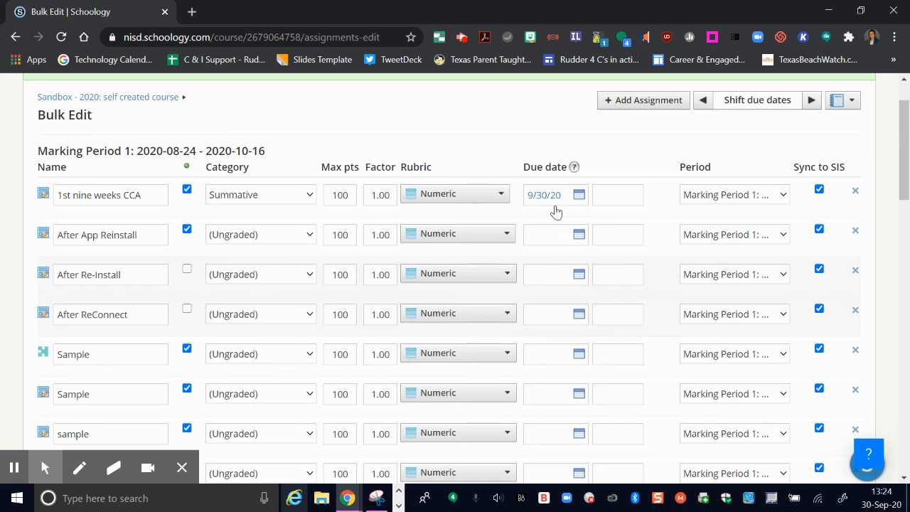
left_click(780, 202)
left_click(784, 198)
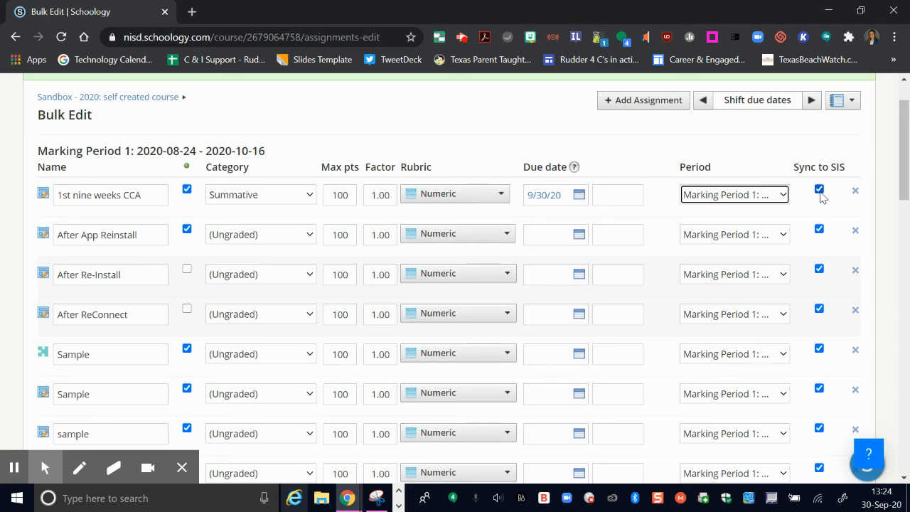
scroll(669, 237, "down", 10)
scroll(669, 239, "down", 4)
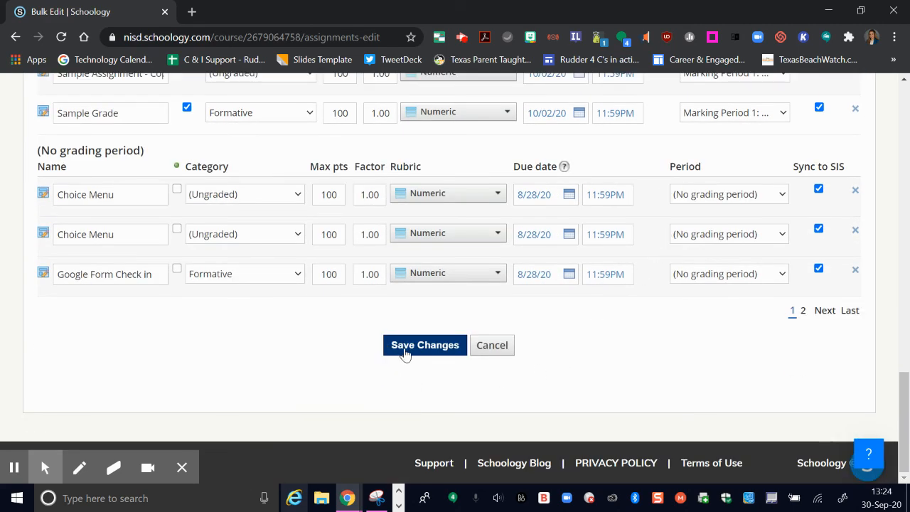
left_click(405, 348)
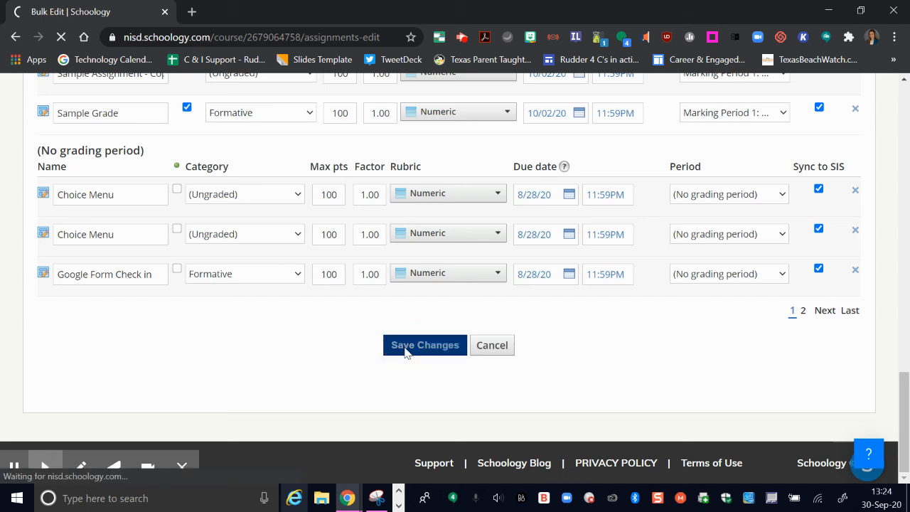